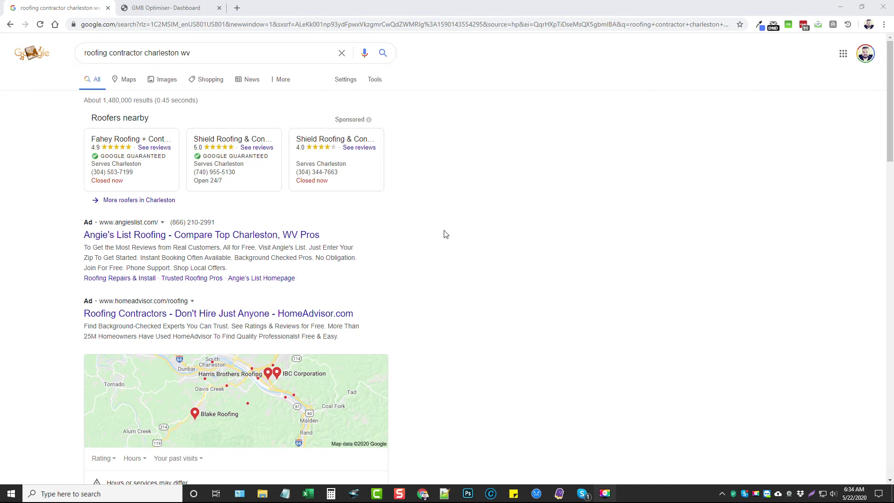
# Step: Scroll down to the Charleston roofing local pack and open 'More businesses' for the full list
pyautogui.scroll(-1, 454, 246)
pyautogui.scroll(-1, 459, 245)
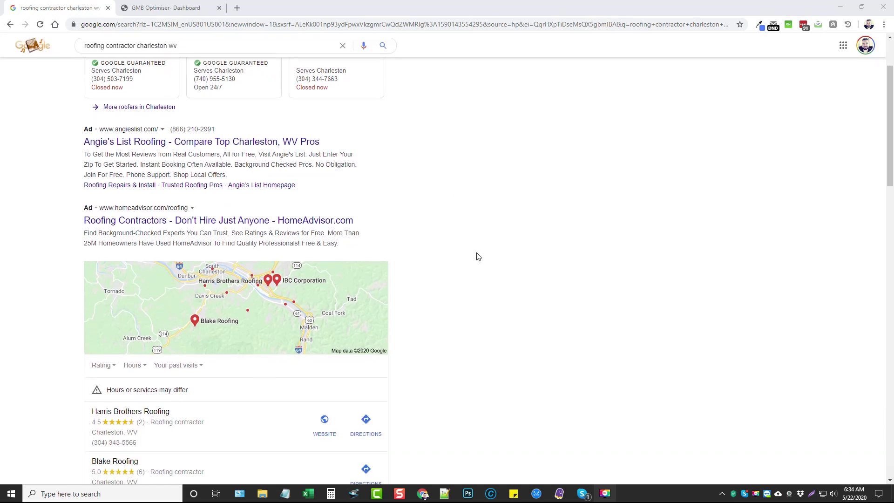
pyautogui.scroll(-1, 474, 261)
pyautogui.scroll(-2, 495, 246)
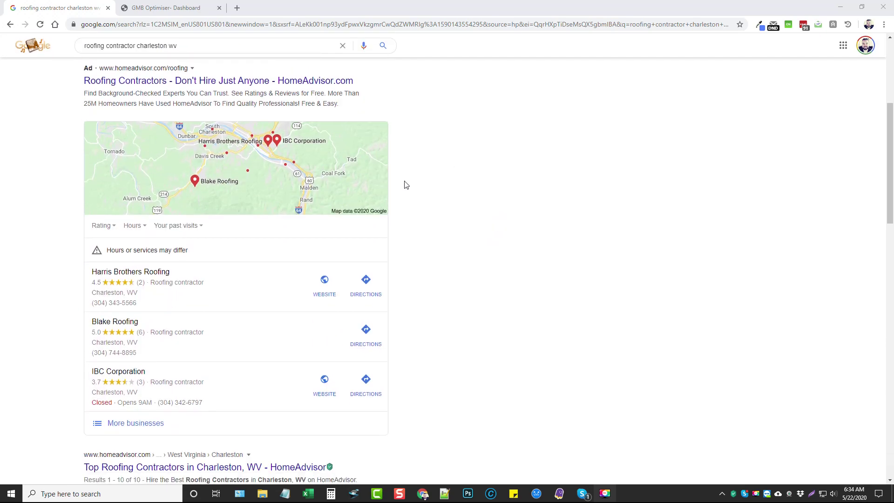
pyautogui.scroll(5, 85, 217)
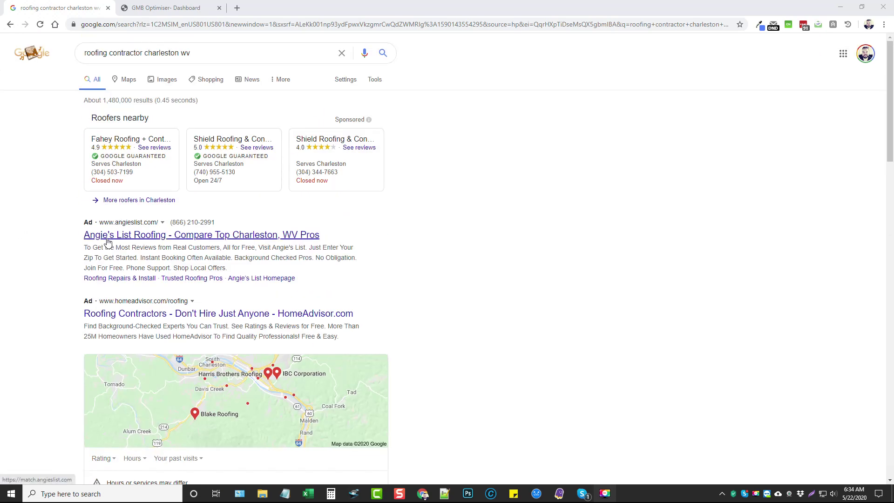
pyautogui.scroll(-5, 107, 242)
pyautogui.scroll(-3, 259, 237)
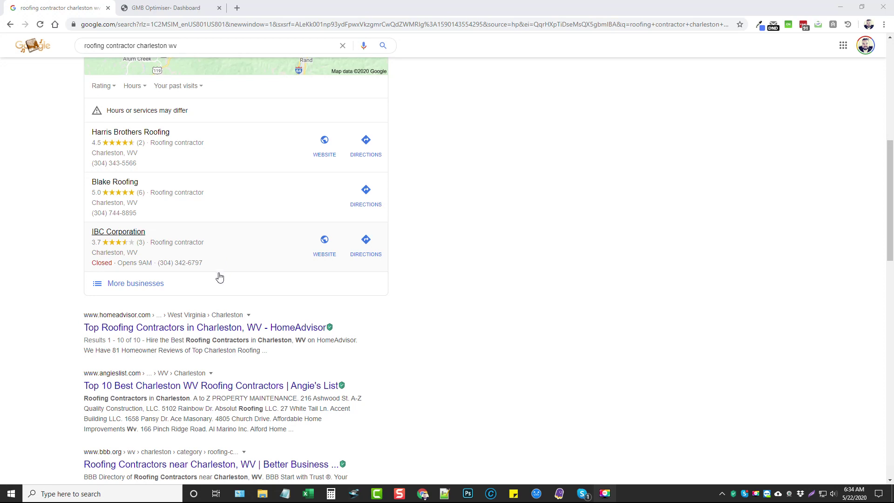
pyautogui.click(141, 285)
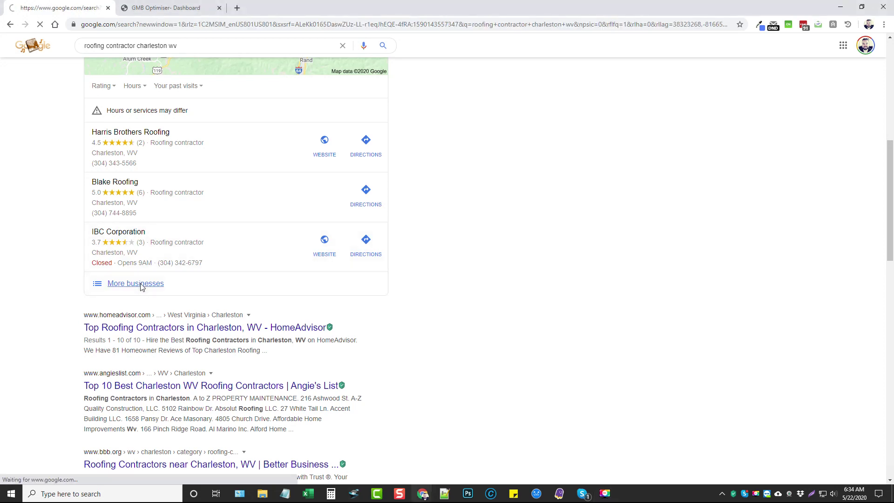
# Step: Browse the full roofing business map list, then go back to the main results with Alt+Left
pyautogui.scroll(-3, 63, 280)
pyautogui.scroll(-15, 63, 291)
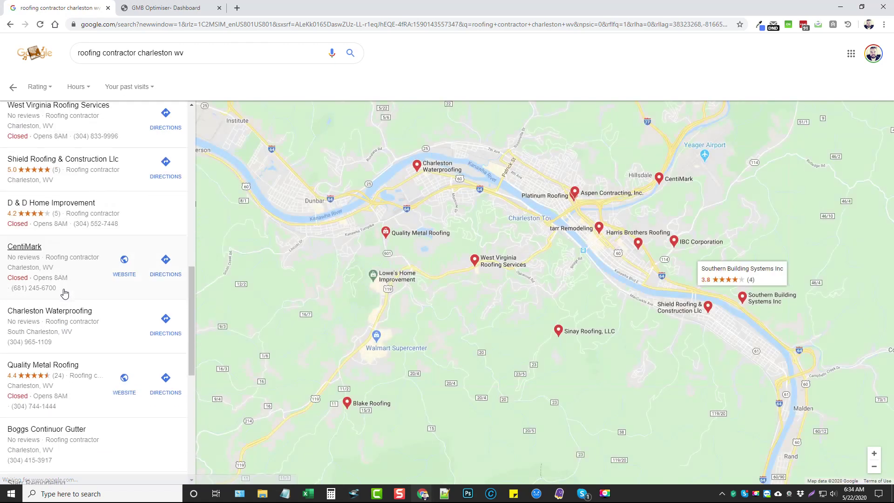
pyautogui.scroll(10, 80, 316)
pyautogui.scroll(5, 81, 315)
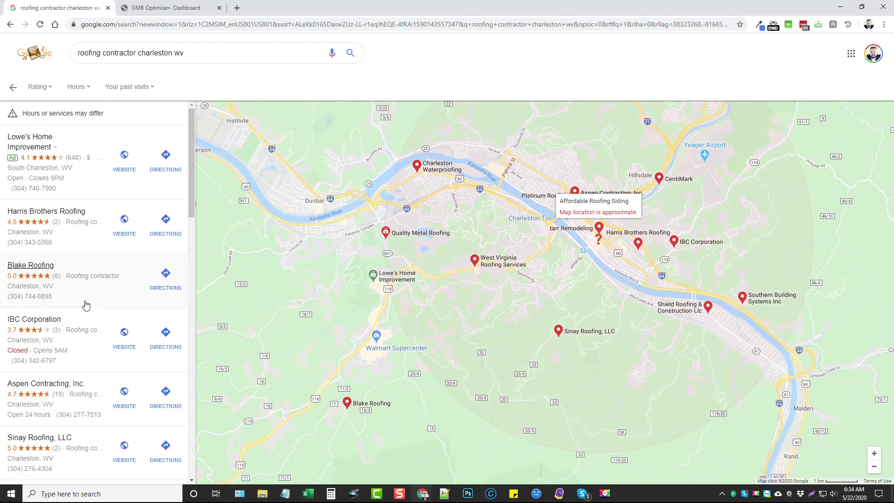
pyautogui.hotkey('alt', 'Left')
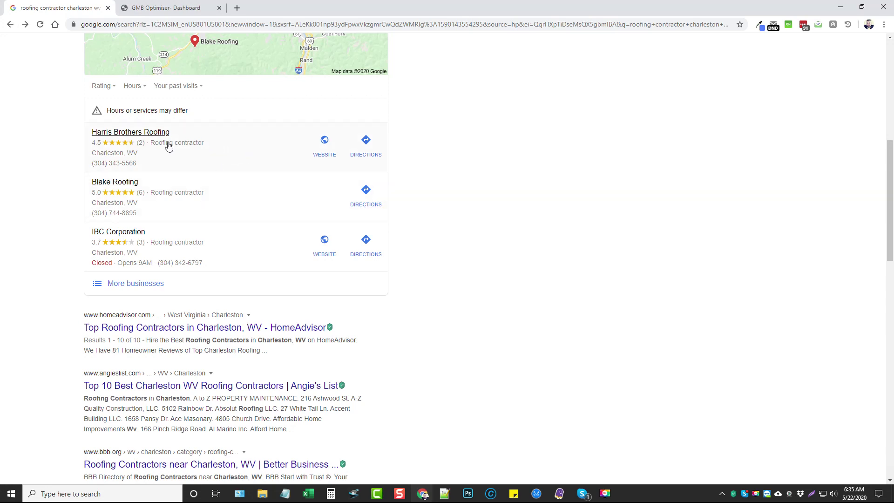
# Step: Open the Harris Brothers Roofing listing and highlight its street address and the ownership prompt
pyautogui.click(238, 147)
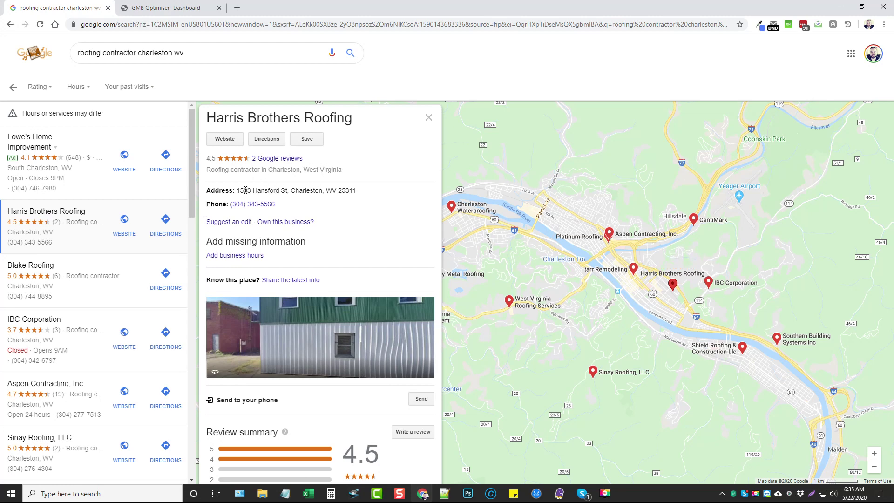
pyautogui.moveTo(238, 190); pyautogui.dragTo(354, 190)
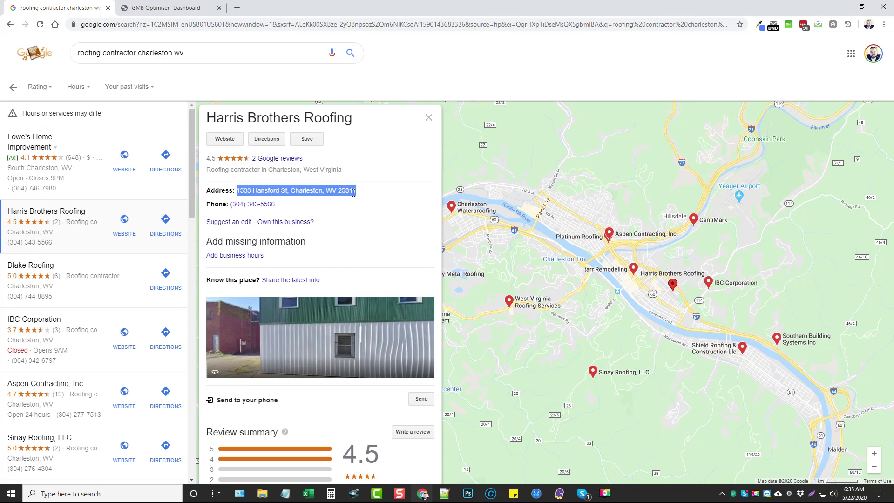
pyautogui.click(305, 203)
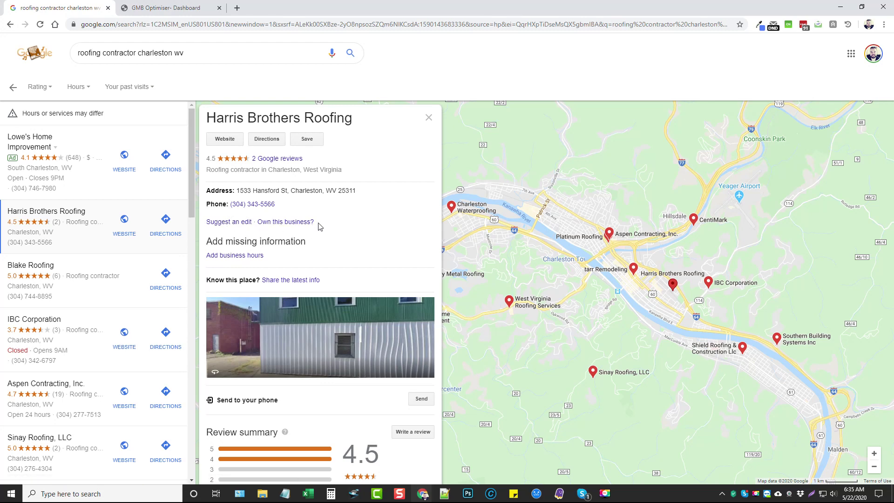
pyautogui.moveTo(314, 222); pyautogui.dragTo(260, 222)
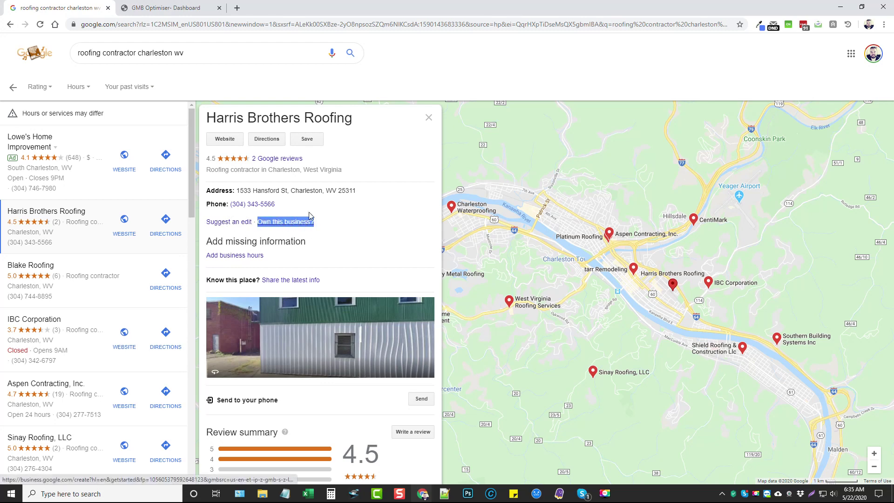
pyautogui.click(352, 231)
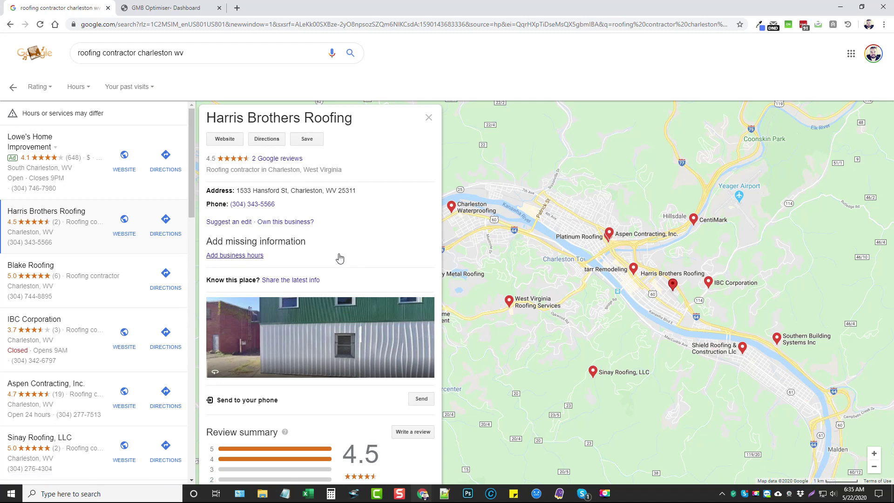
# Step: Scroll through the Harris Brothers details and reviews, then switch to the GMB Optimiser dashboard
pyautogui.scroll(-1, 327, 242)
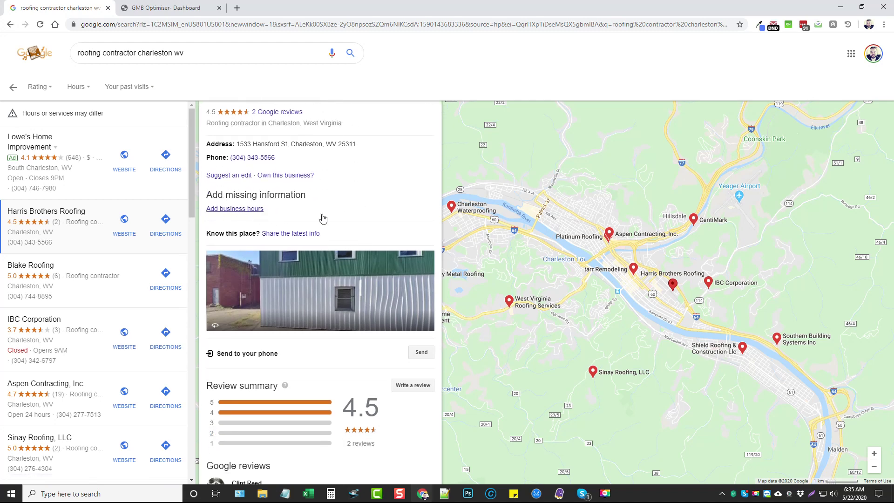
pyautogui.scroll(-2, 325, 237)
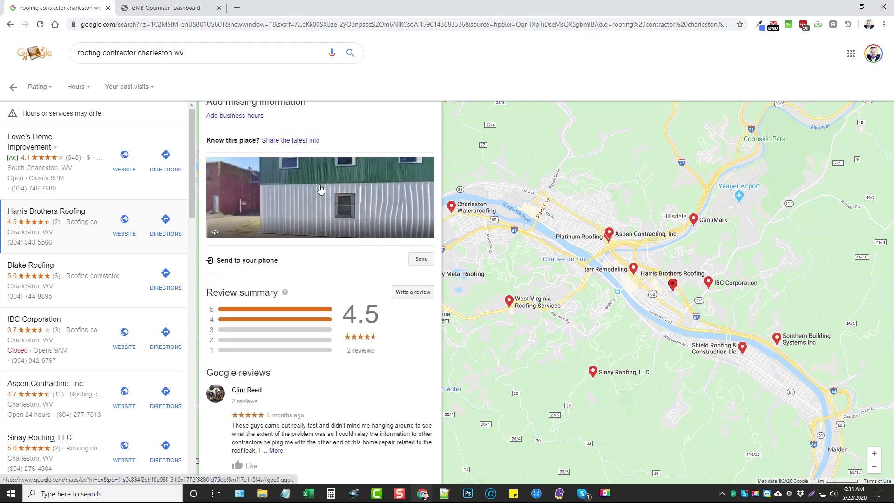
pyautogui.scroll(-6, 333, 262)
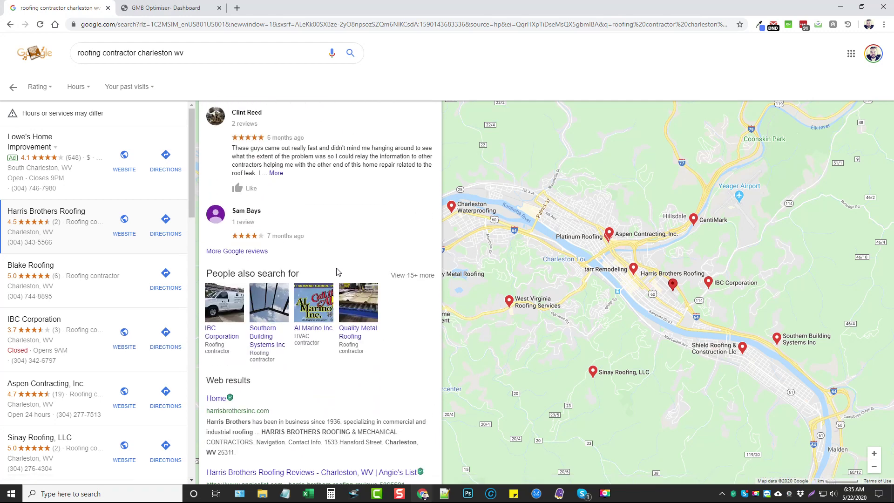
pyautogui.scroll(9, 343, 267)
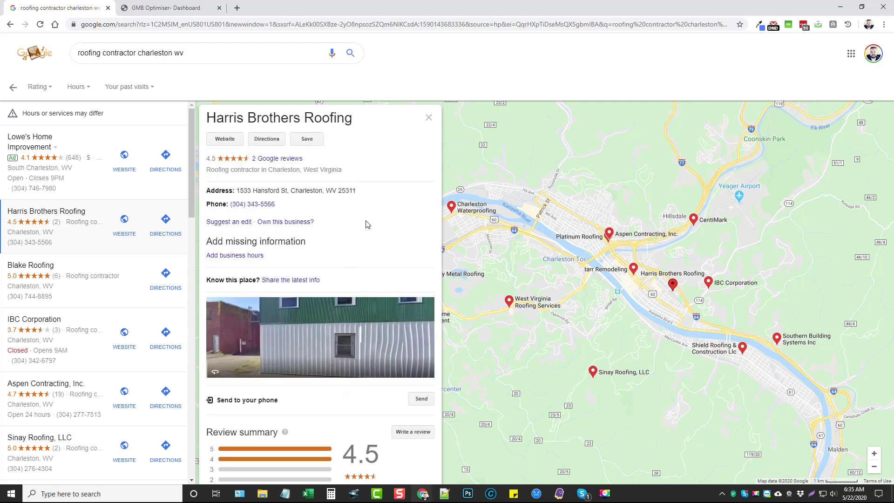
pyautogui.scroll(-1, 358, 246)
pyautogui.scroll(-3, 353, 257)
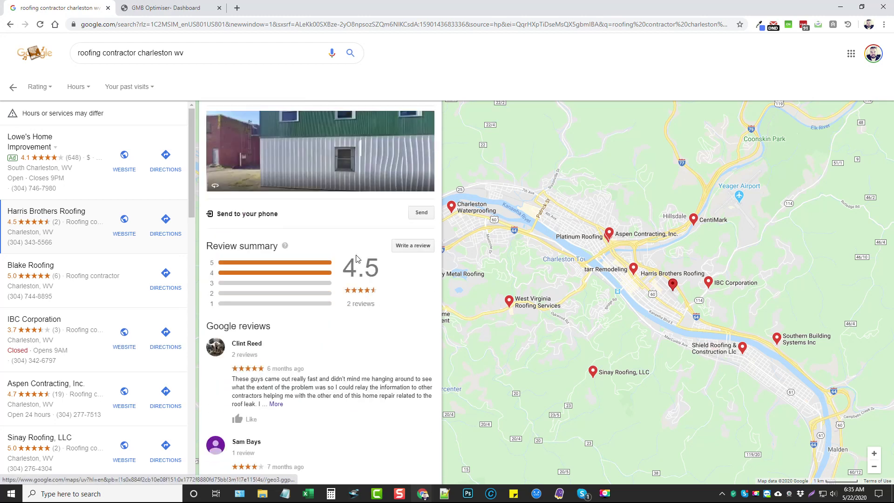
pyautogui.scroll(4, 322, 301)
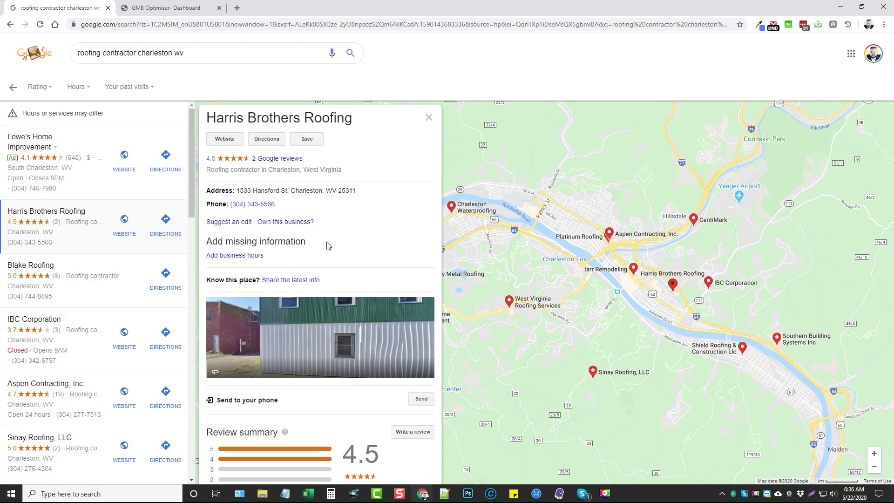
pyautogui.click(169, 9)
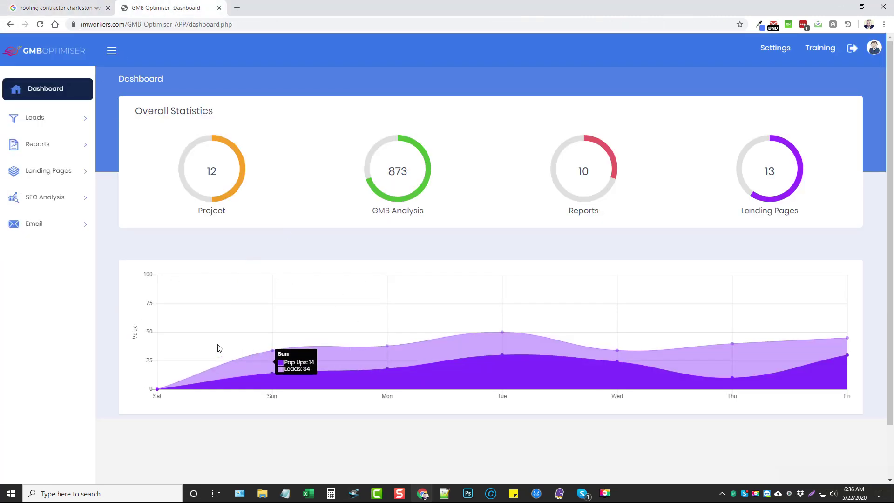
# Step: Open the list of past GMB analyses and highlight the Roofing project's 'roofing contractor' keyword and Charleston location
pyautogui.click(43, 118)
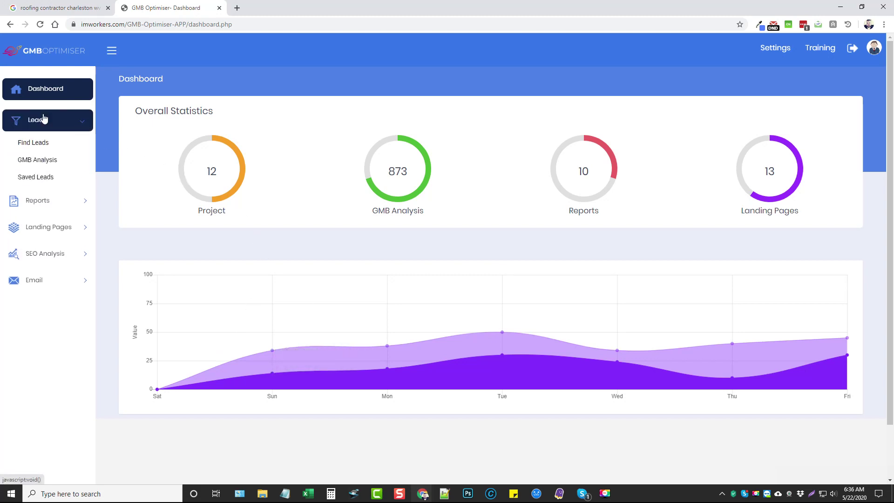
pyautogui.click(36, 143)
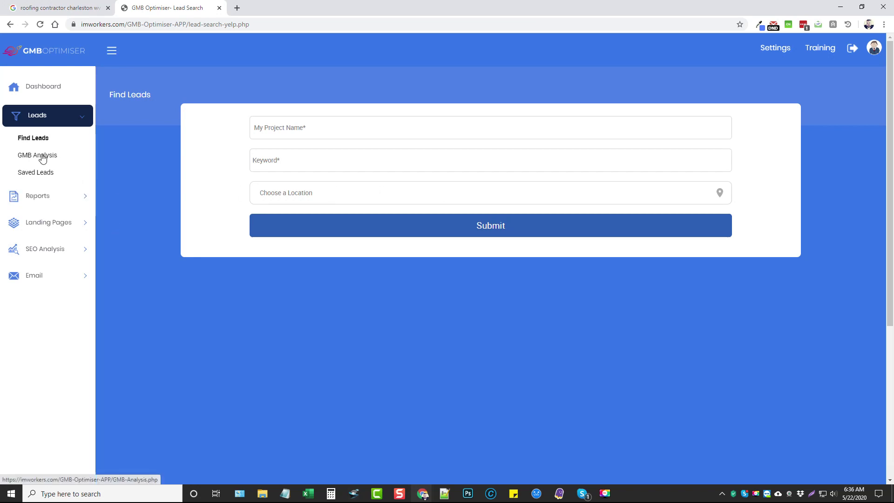
pyautogui.click(67, 162)
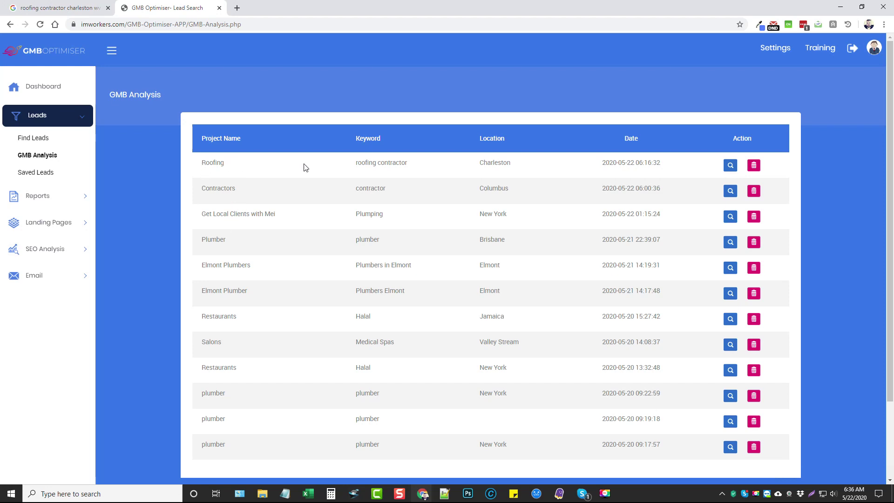
pyautogui.moveTo(354, 163); pyautogui.dragTo(411, 167)
pyautogui.moveTo(476, 166); pyautogui.dragTo(519, 167)
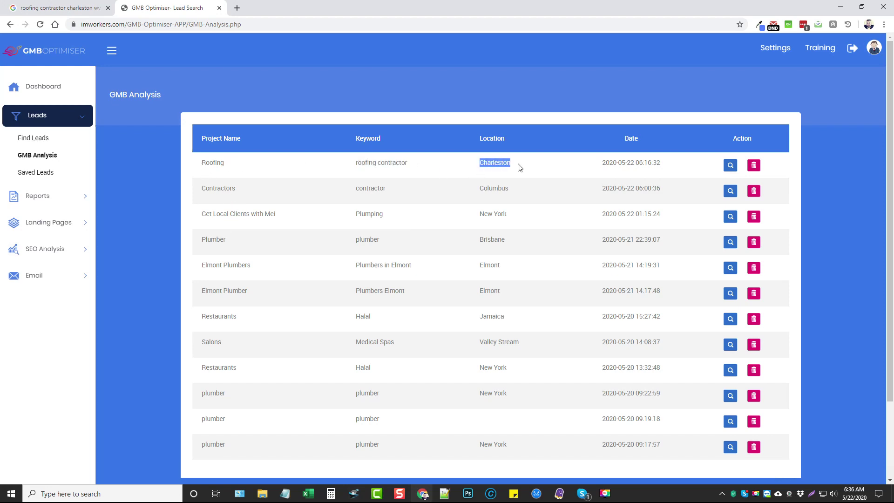
# Step: Return to the GMB Analysis project list and view the Roofing project's analysed leads
pyautogui.click(86, 12)
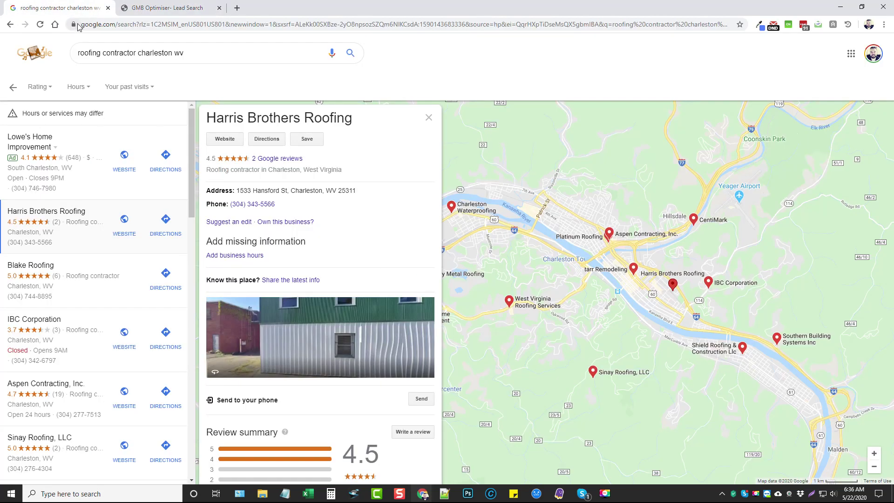
pyautogui.click(155, 10)
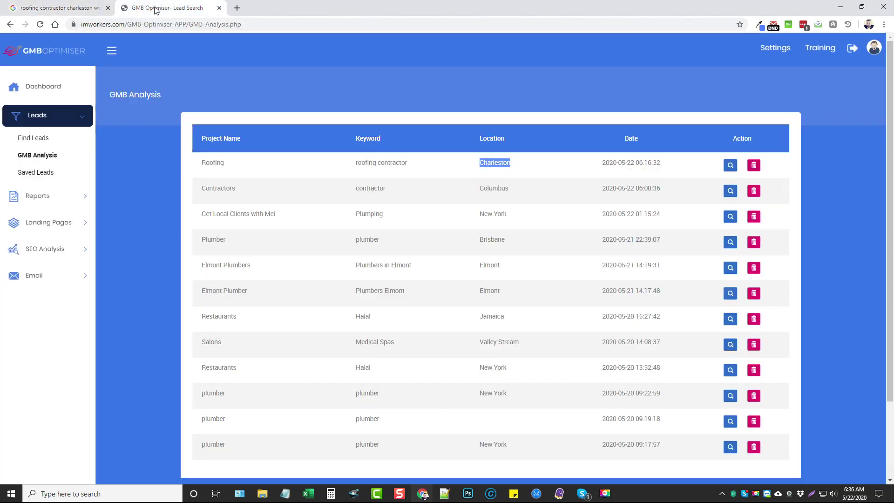
pyautogui.click(731, 166)
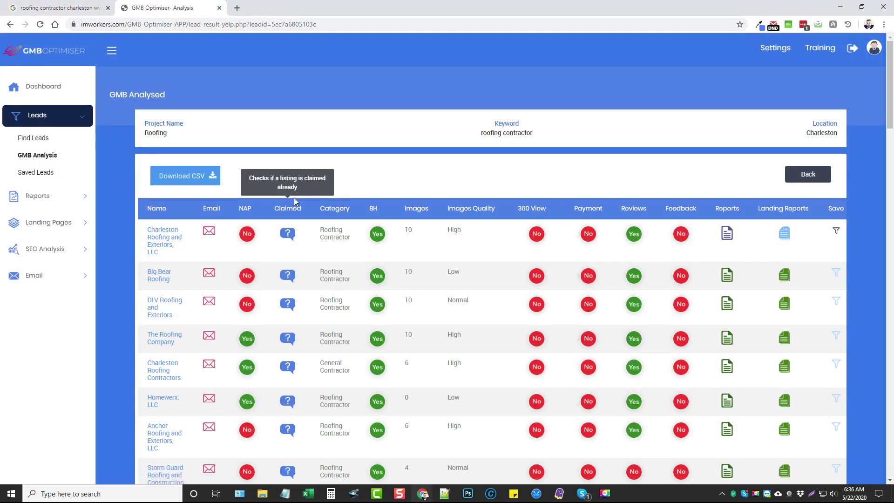
# Step: Scroll through the analysed Charleston roofing leads table
pyautogui.scroll(-1, 104, 247)
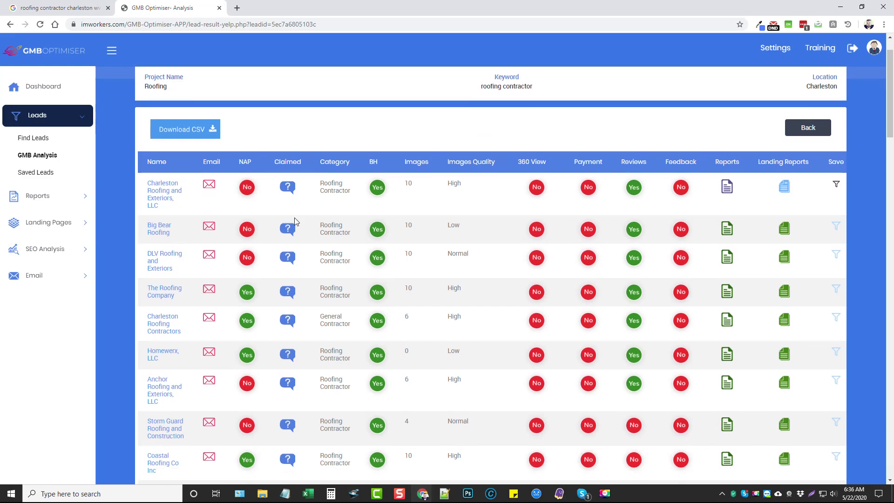
pyautogui.scroll(-2, 429, 248)
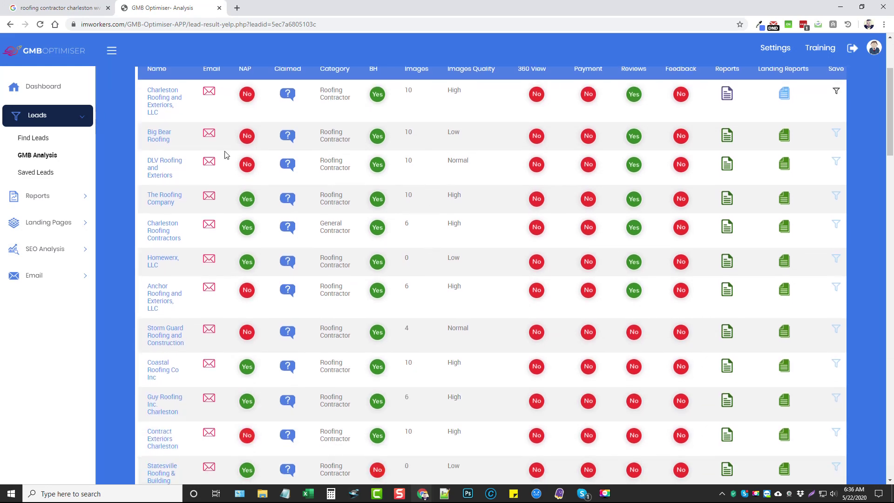
pyautogui.scroll(-12, 171, 253)
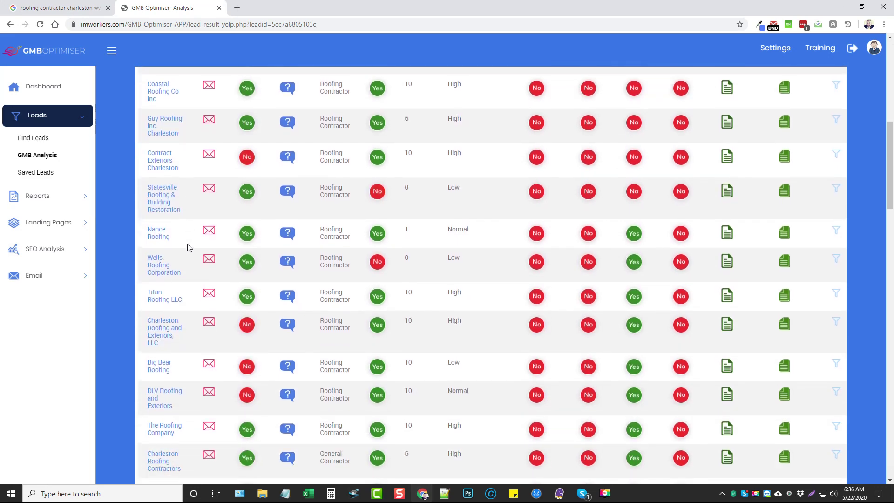
pyautogui.scroll(10, 191, 250)
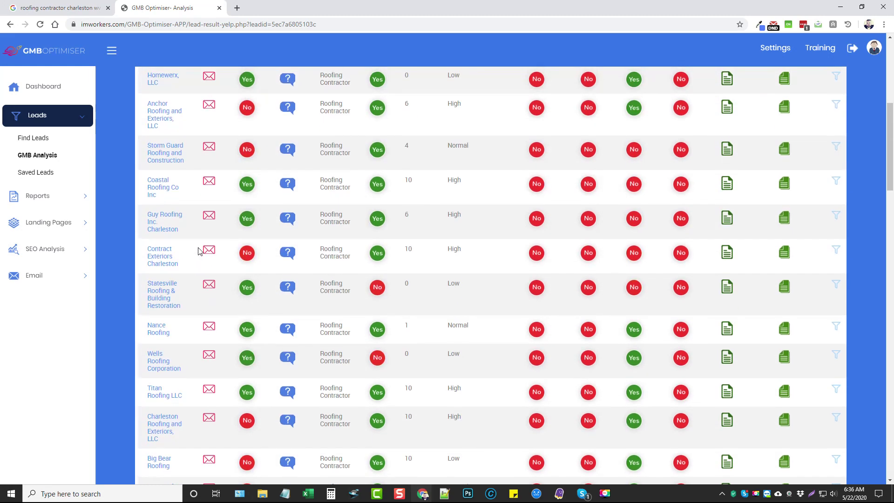
pyautogui.scroll(2, 382, 250)
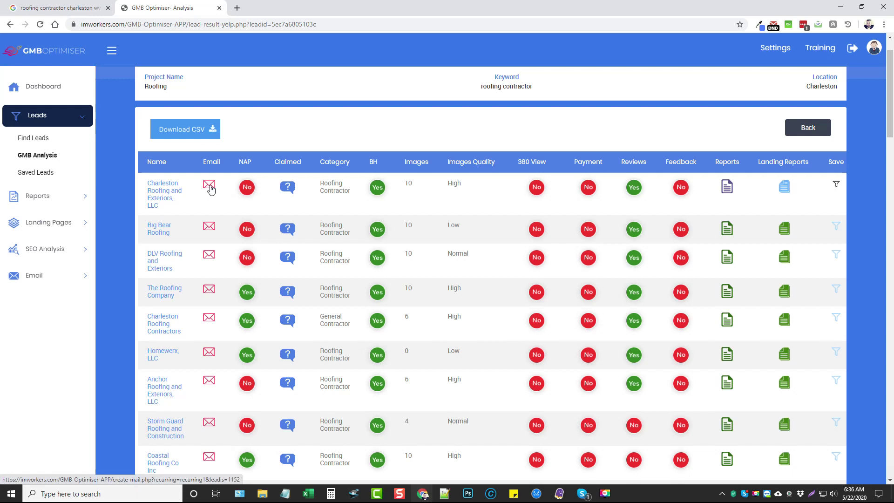
# Step: Check the NAP, claimed, images and review columns, then generate Big Bear Roofing's landing page report
pyautogui.moveTo(245, 170)
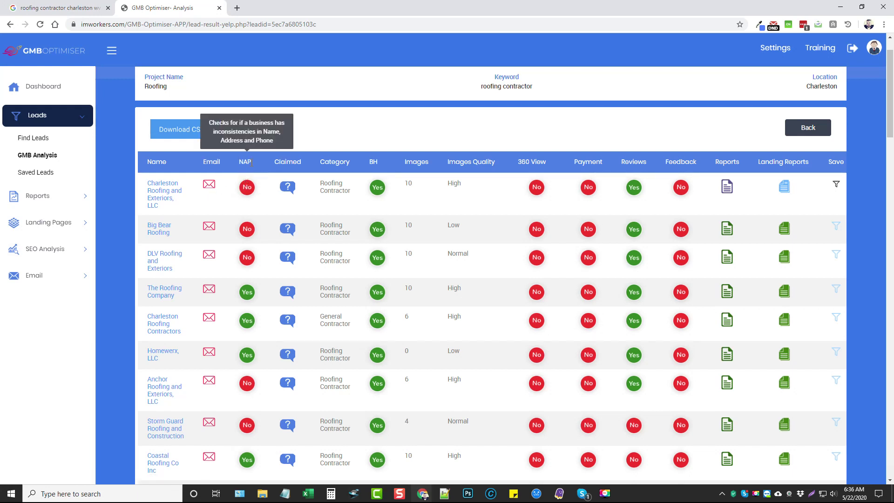
pyautogui.moveTo(285, 163)
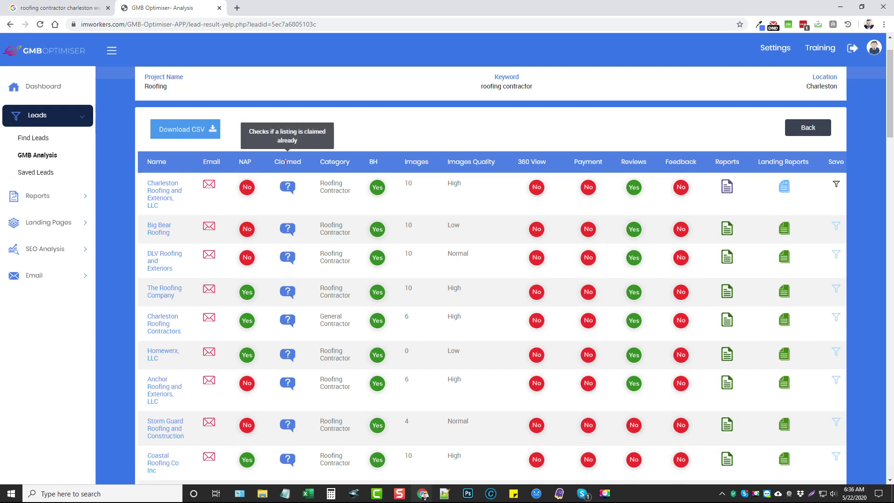
pyautogui.moveTo(334, 162)
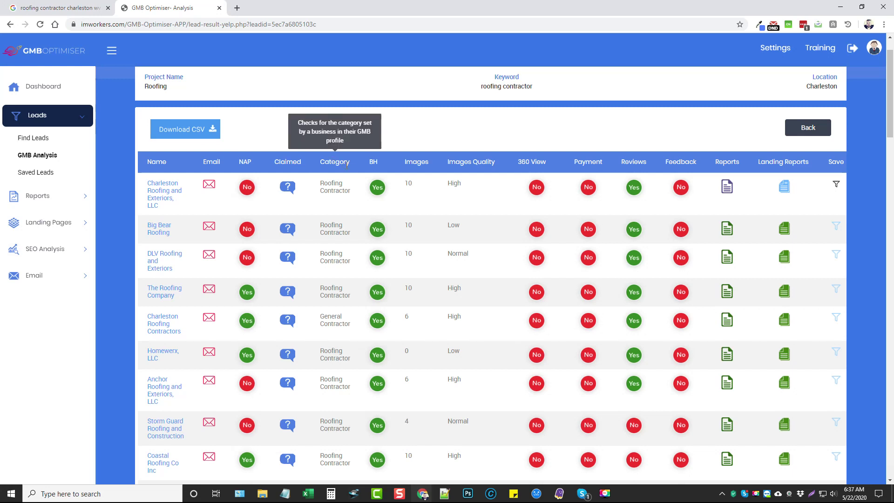
pyautogui.moveTo(380, 166)
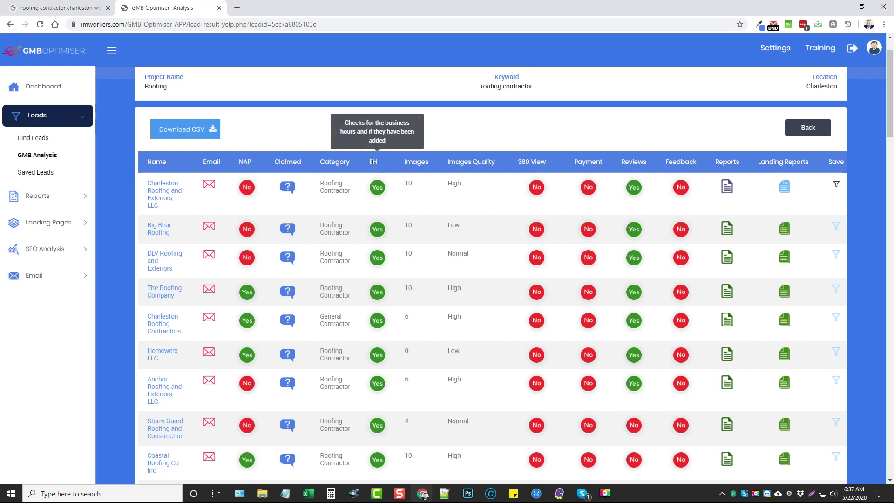
pyautogui.moveTo(526, 163)
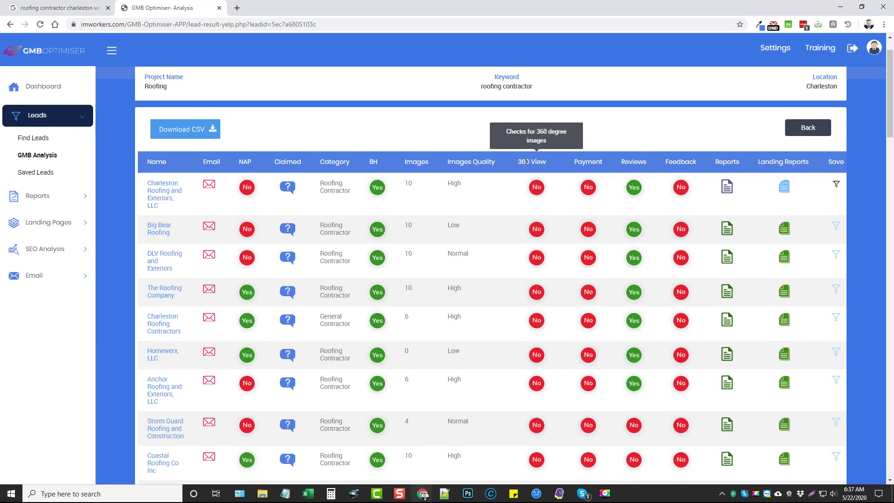
pyautogui.moveTo(587, 162)
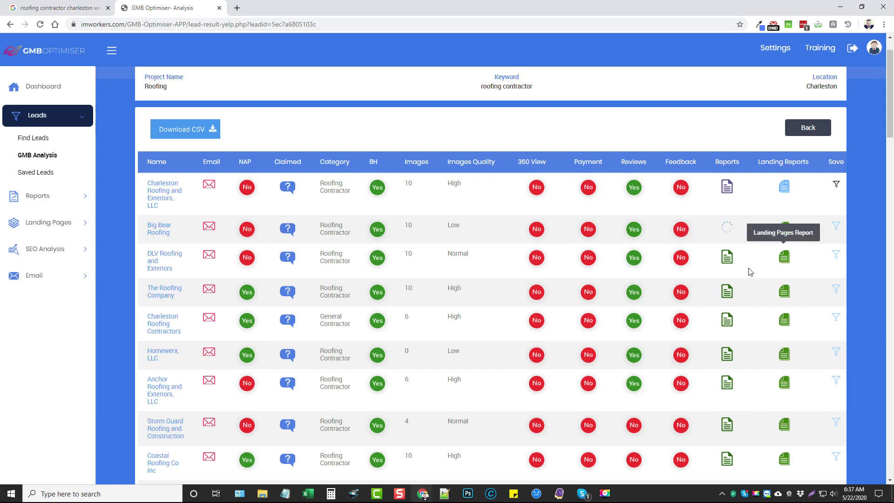
pyautogui.click(784, 229)
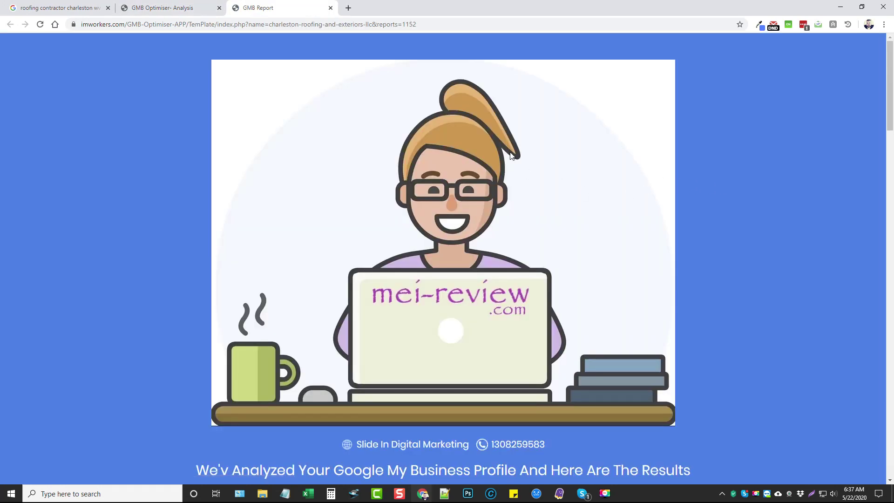
# Step: Skim the top of the Charleston Roofing GMB report, then switch to the leads table
pyautogui.scroll(-7, 412, 297)
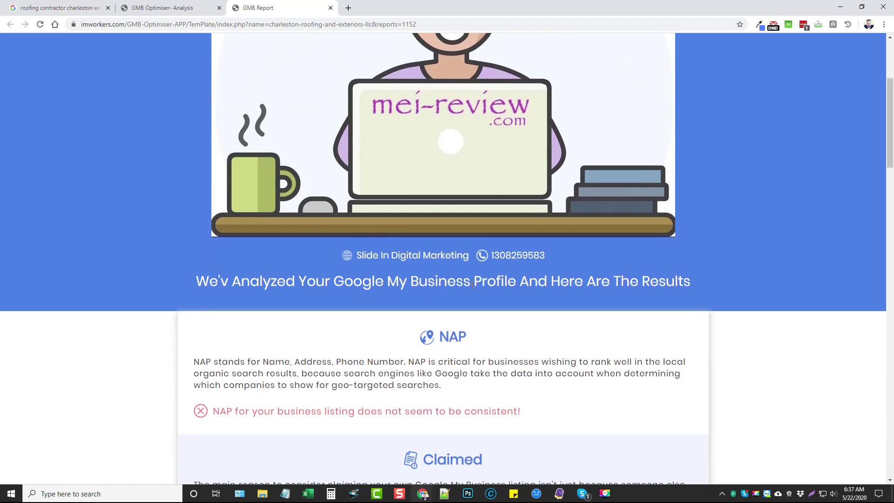
pyautogui.scroll(7, 568, 152)
pyautogui.scroll(-5, 386, 336)
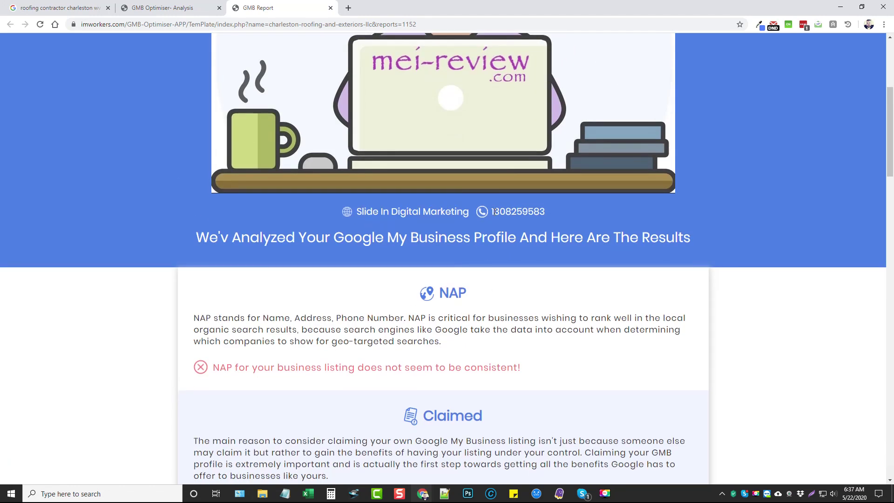
pyautogui.click(185, 10)
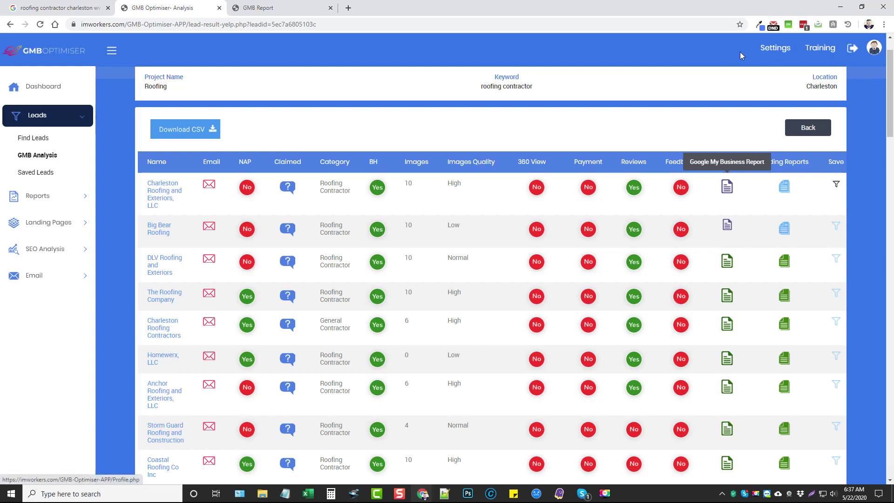
# Step: Read through the full Charleston Roofing and Exteriors, LLC GMB report, then close its tab
pyautogui.click(298, 8)
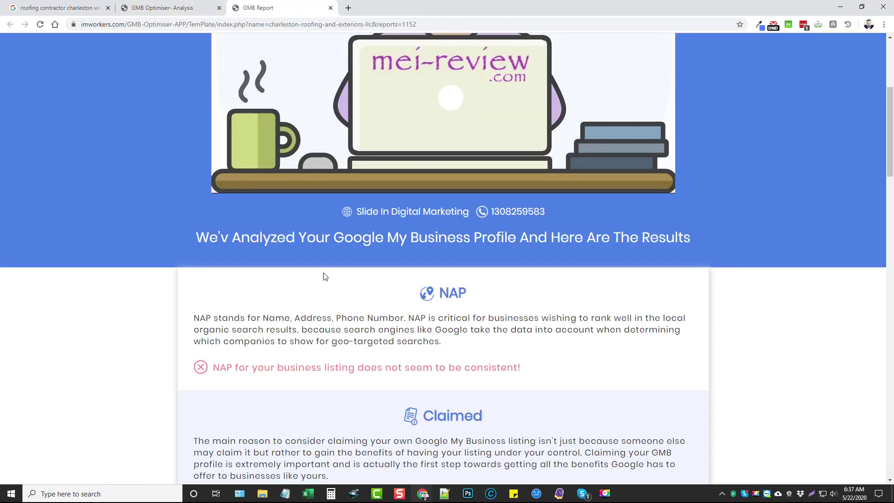
pyautogui.scroll(-3, 396, 247)
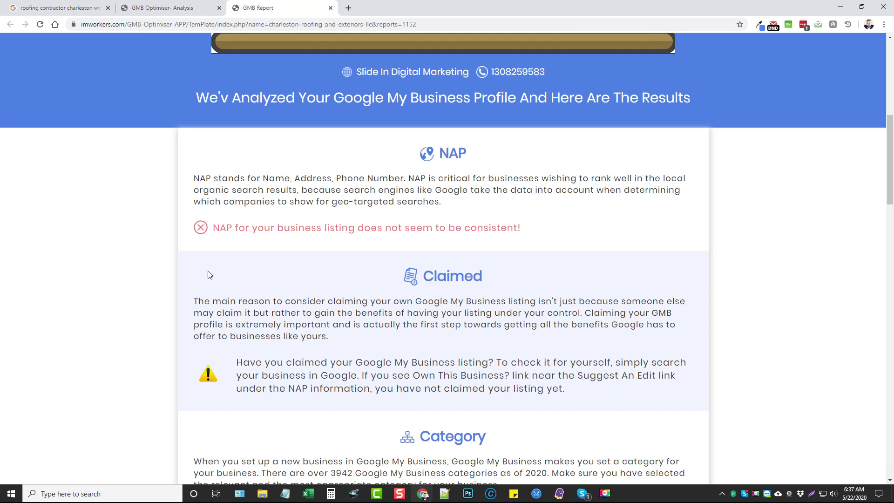
pyautogui.scroll(-2, 473, 254)
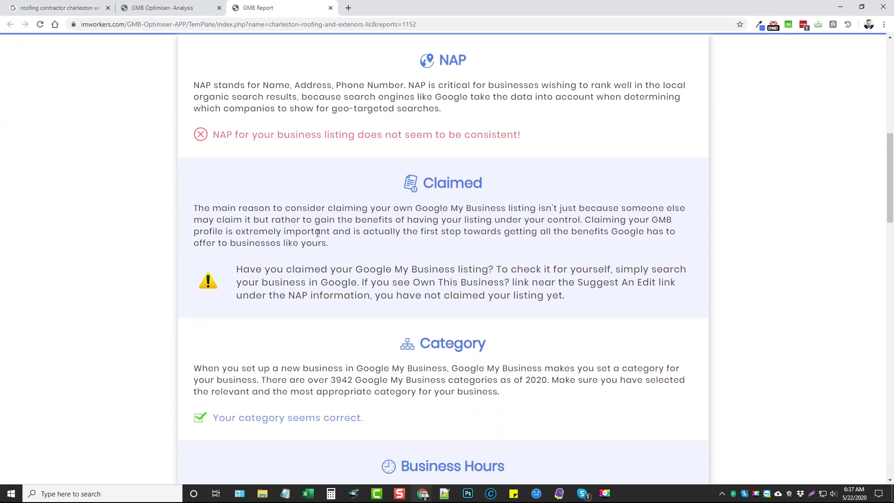
pyautogui.scroll(-2, 474, 138)
pyautogui.scroll(-3, 403, 261)
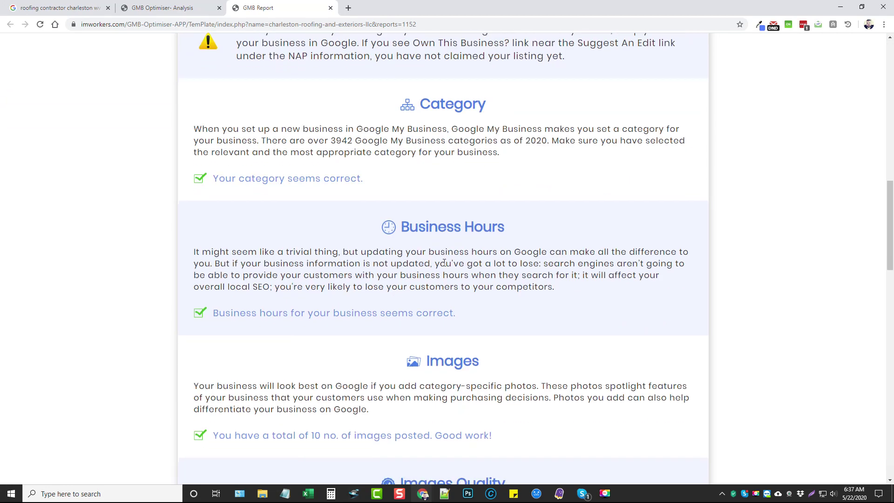
pyautogui.scroll(-5, 448, 140)
pyautogui.scroll(-7, 448, 140)
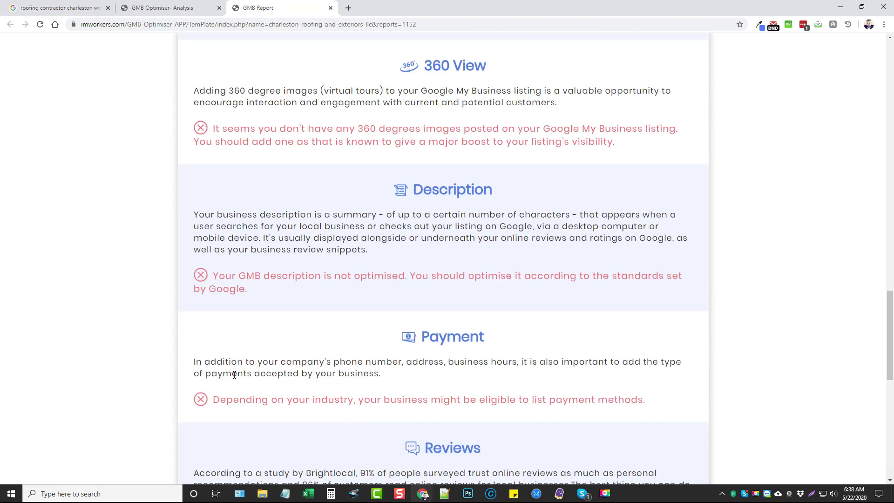
pyautogui.scroll(-9, 273, 307)
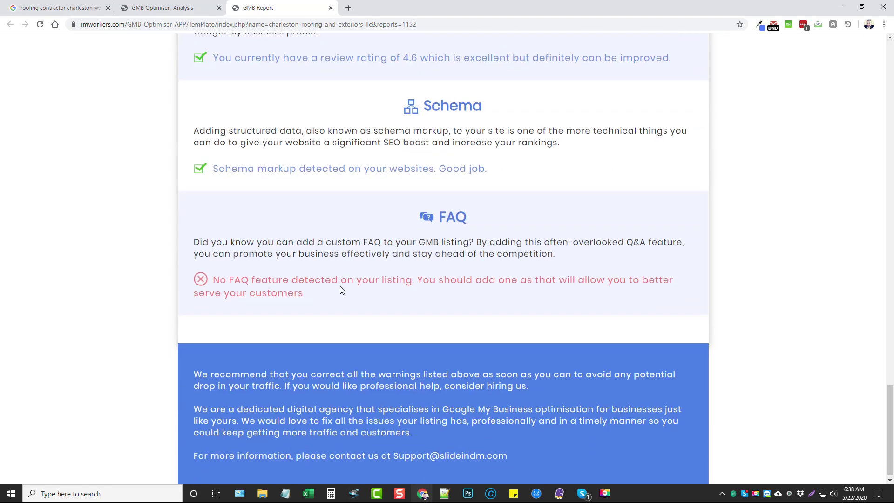
pyautogui.scroll(18, 278, 261)
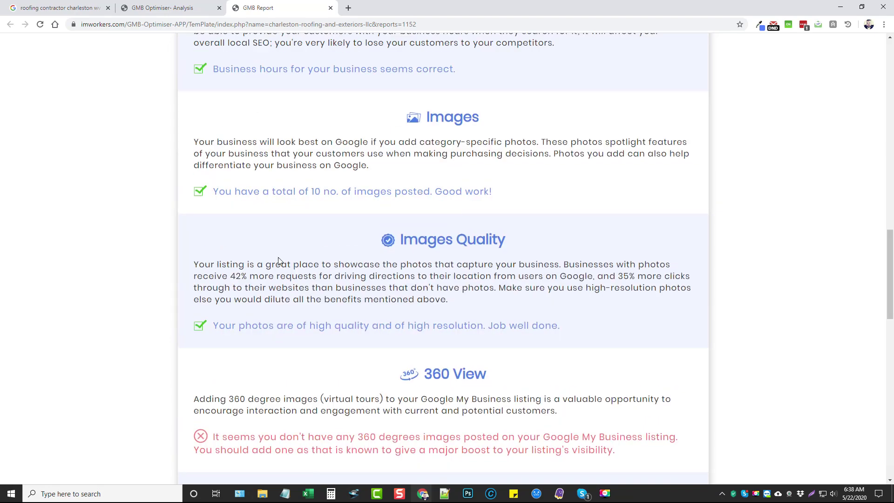
pyautogui.scroll(12, 255, 206)
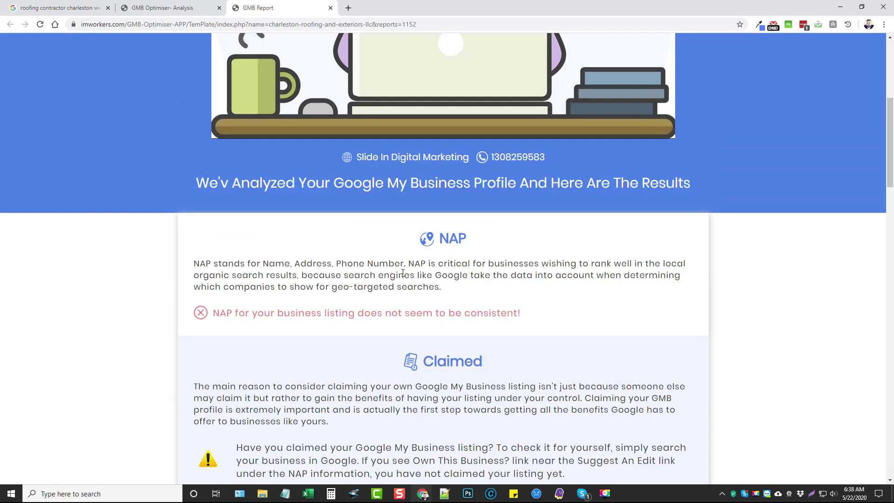
pyautogui.scroll(6, 433, 259)
pyautogui.click(331, 8)
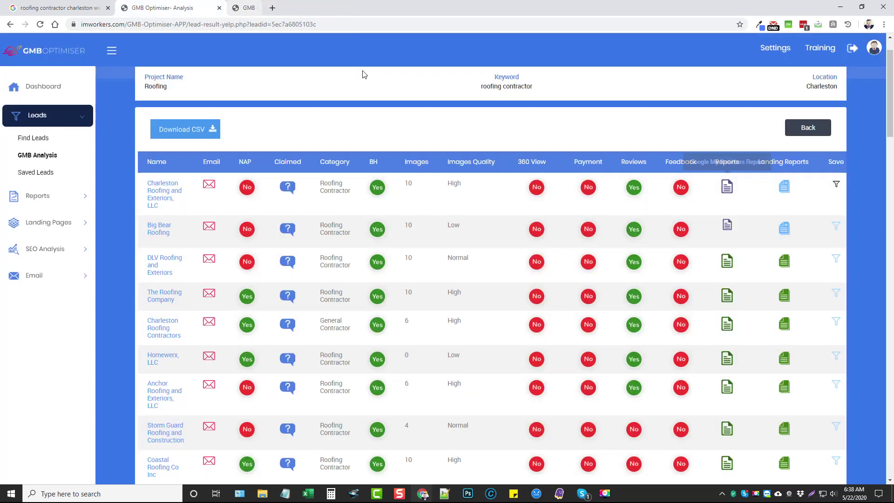
# Step: Generate the Charleston Roofing and Exteriors landing page, scroll through it, then return to the leads table
pyautogui.click(785, 187)
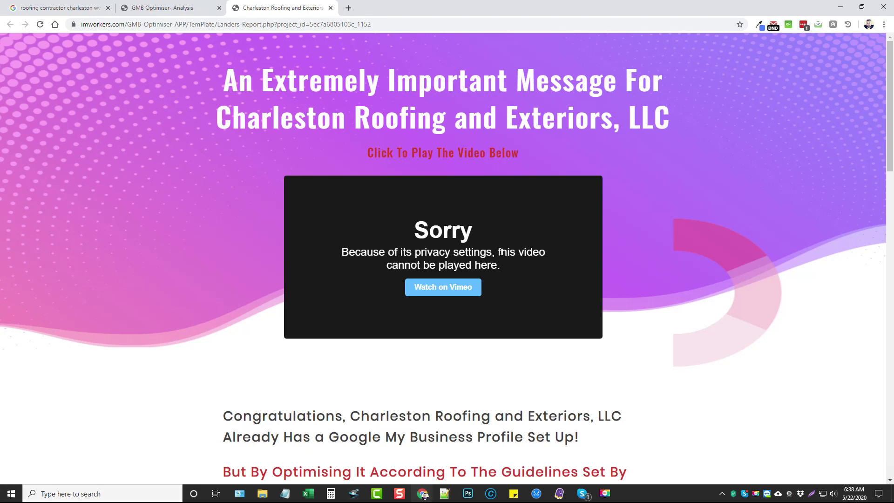
pyautogui.click(177, 8)
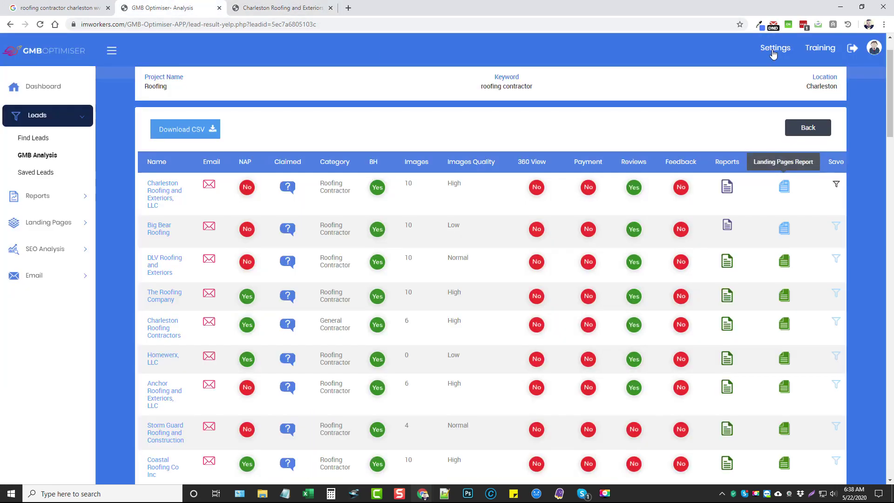
pyautogui.click(282, 8)
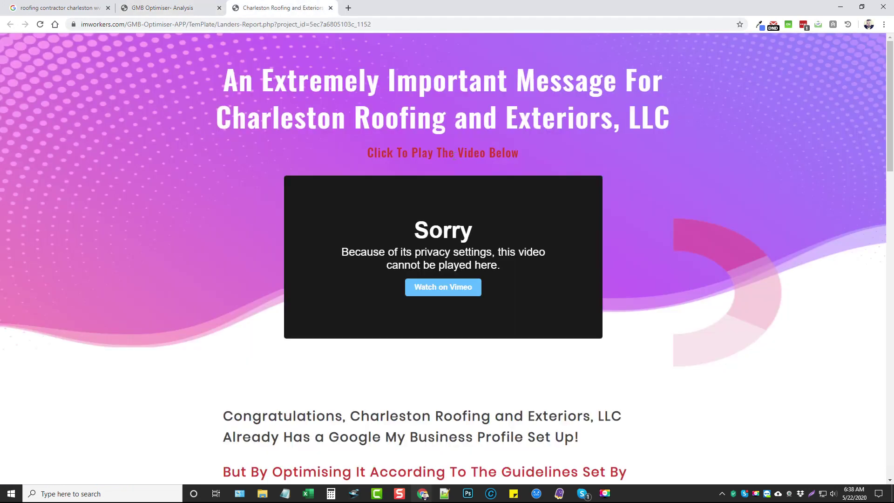
pyautogui.scroll(-2, 569, 147)
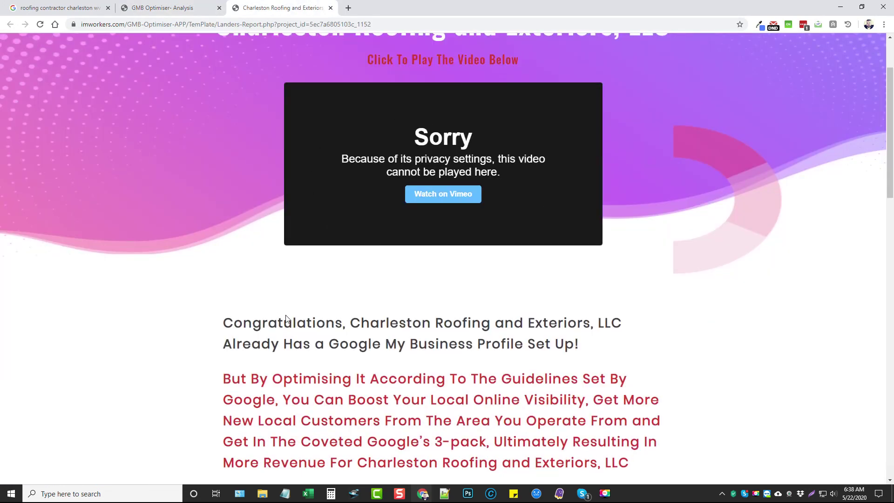
pyautogui.scroll(-4, 286, 319)
pyautogui.scroll(-6, 370, 292)
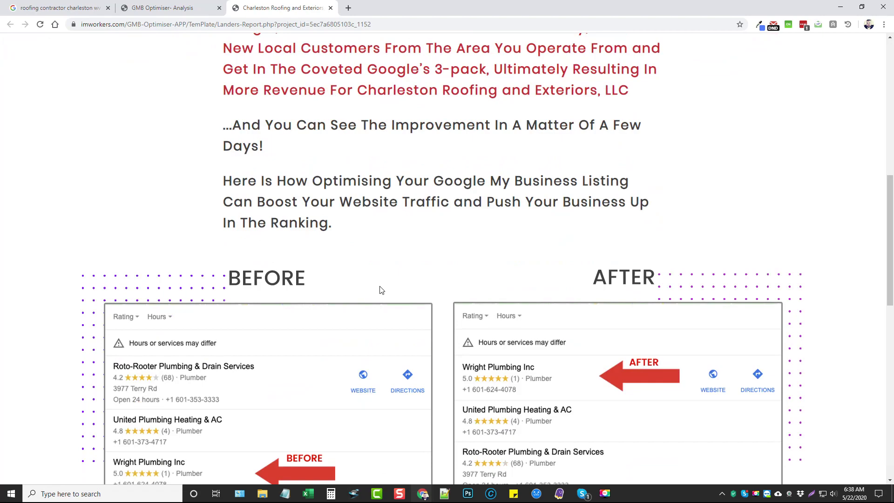
pyautogui.scroll(-7, 410, 293)
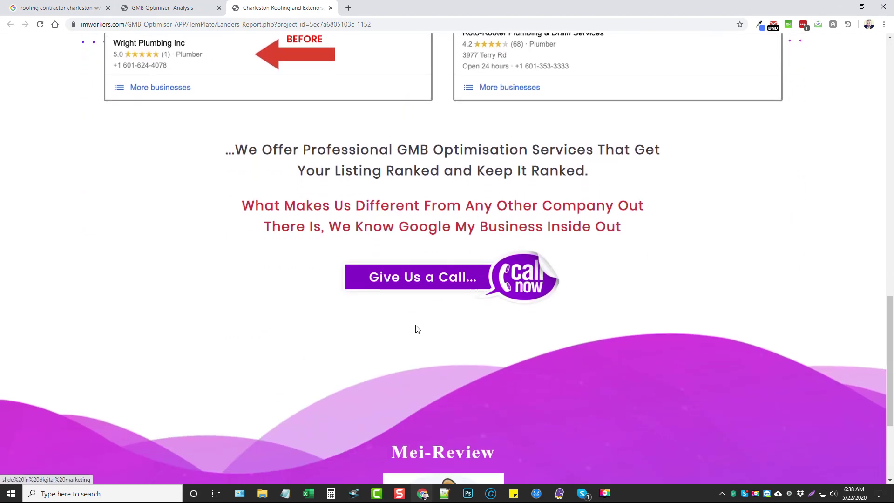
pyautogui.scroll(17, 417, 329)
pyautogui.click(161, 7)
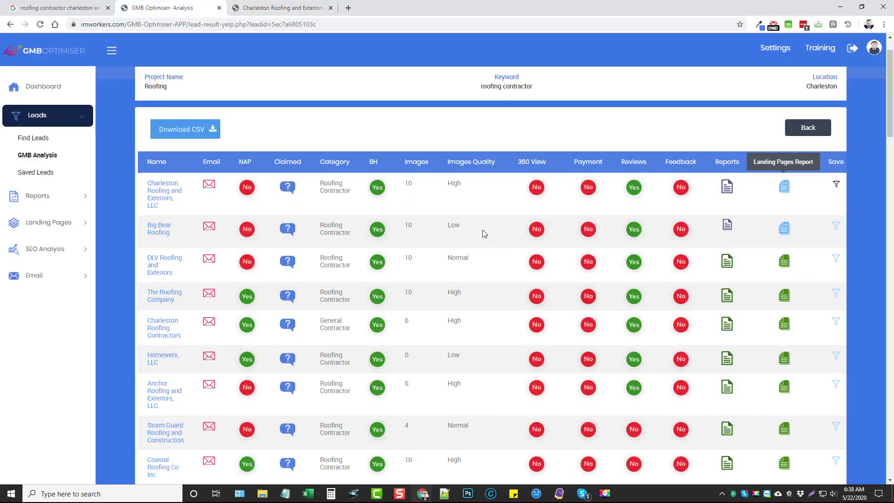
pyautogui.scroll(-3, 485, 256)
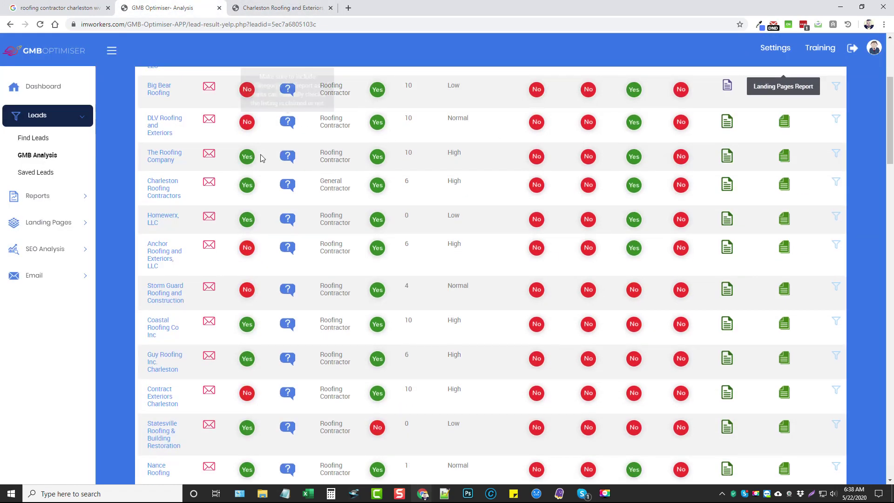
pyautogui.scroll(-3, 281, 278)
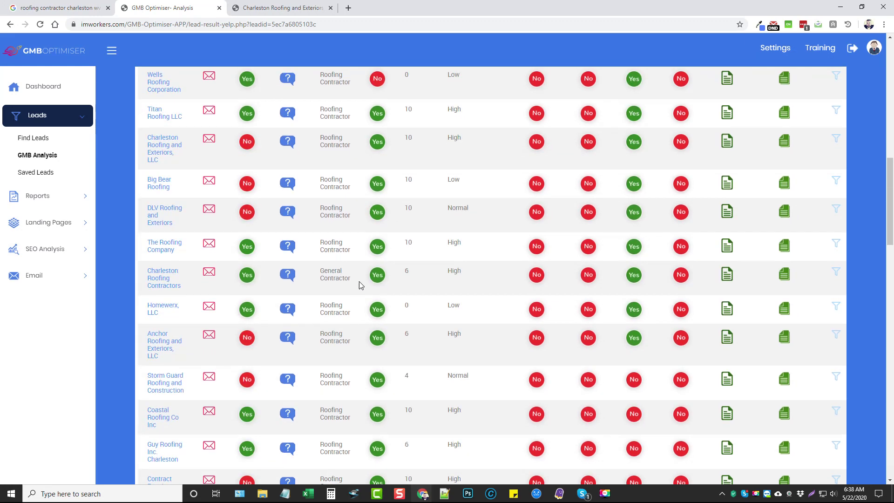
pyautogui.scroll(7, 454, 274)
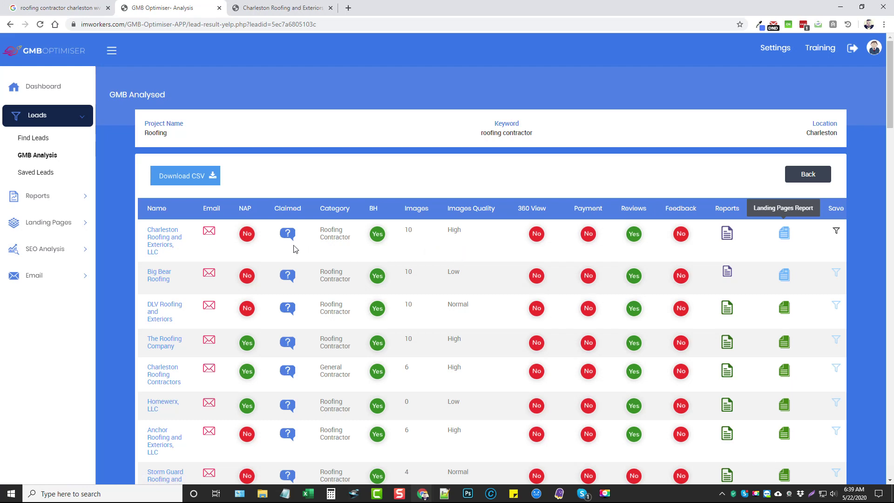
# Step: Start the Charleston Roofing outreach email and highlight its To, From and 'Here is what I found!' subject
pyautogui.click(209, 233)
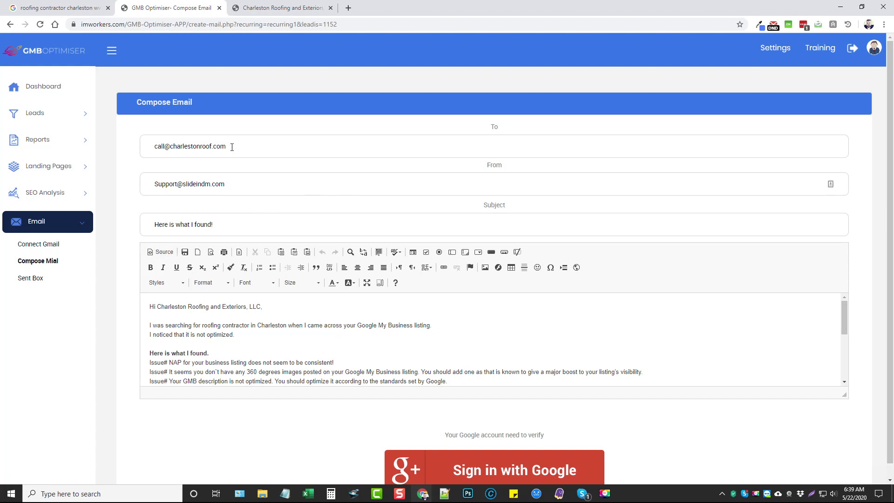
pyautogui.moveTo(232, 147); pyautogui.dragTo(139, 149)
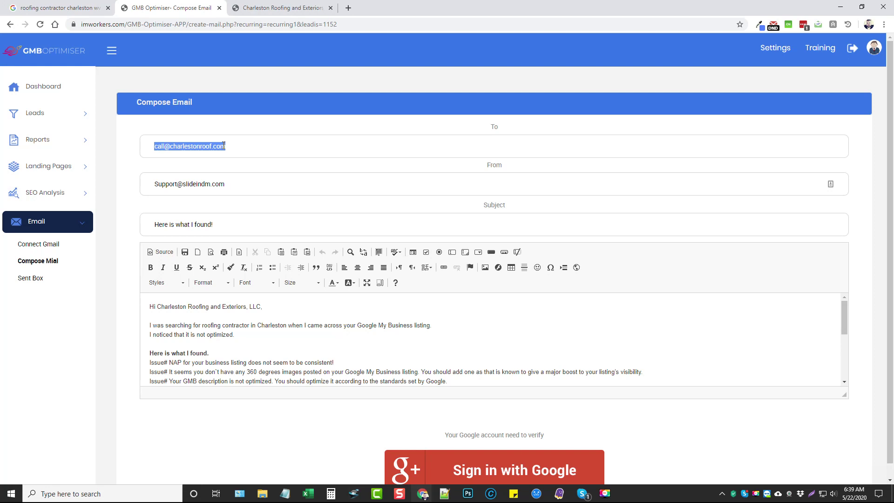
pyautogui.moveTo(226, 184); pyautogui.dragTo(150, 182)
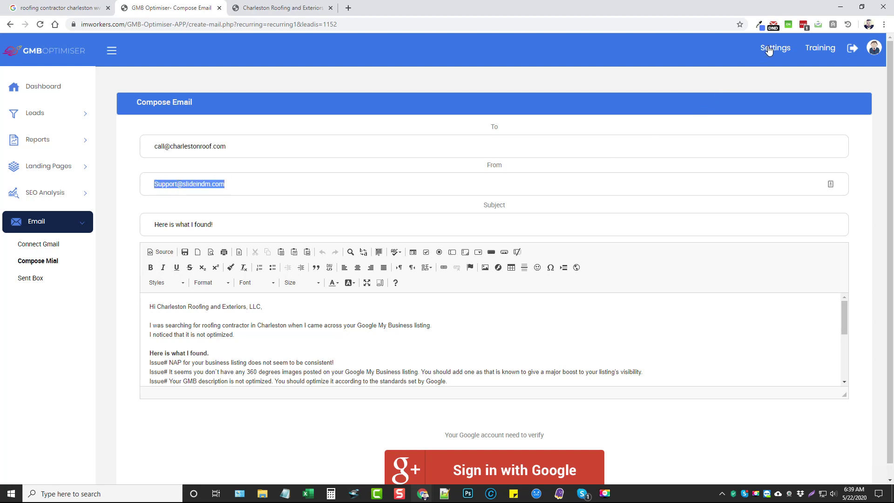
pyautogui.moveTo(226, 221); pyautogui.dragTo(138, 227)
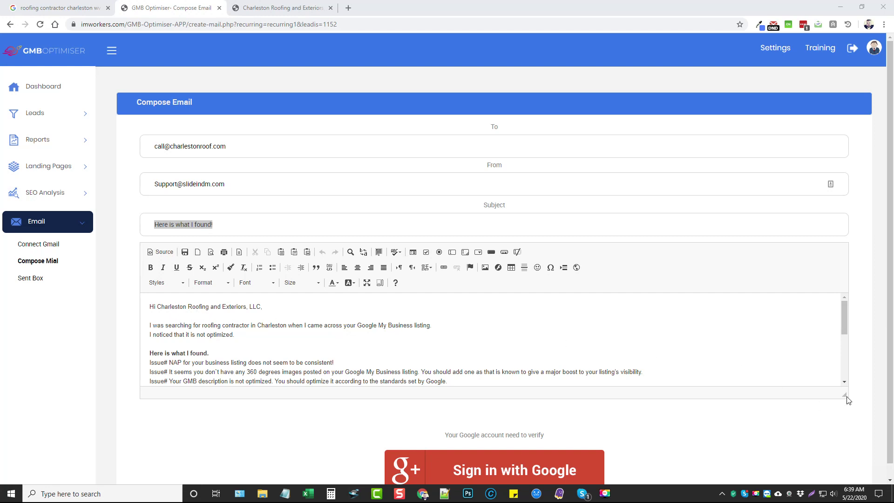
# Step: Drag the email editor taller and highlight the message's signature lines
pyautogui.moveTo(847, 400); pyautogui.dragTo(847, 447)
pyautogui.scroll(-2, 355, 342)
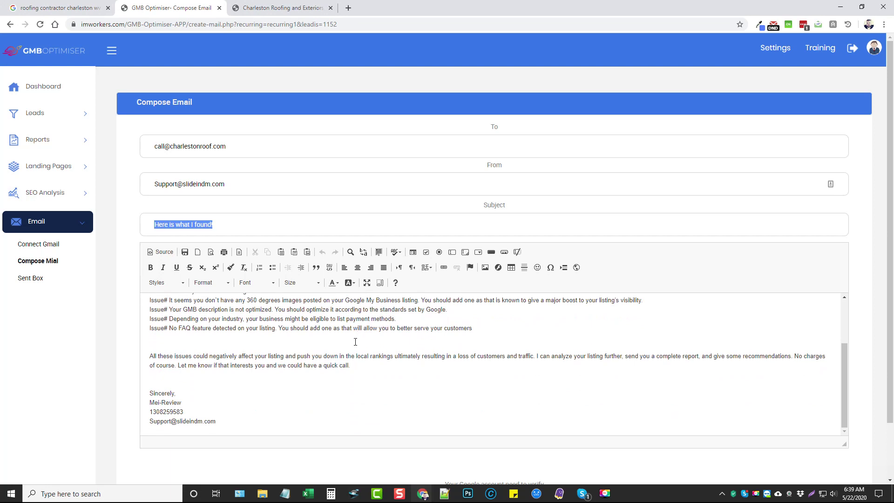
pyautogui.scroll(1, 355, 341)
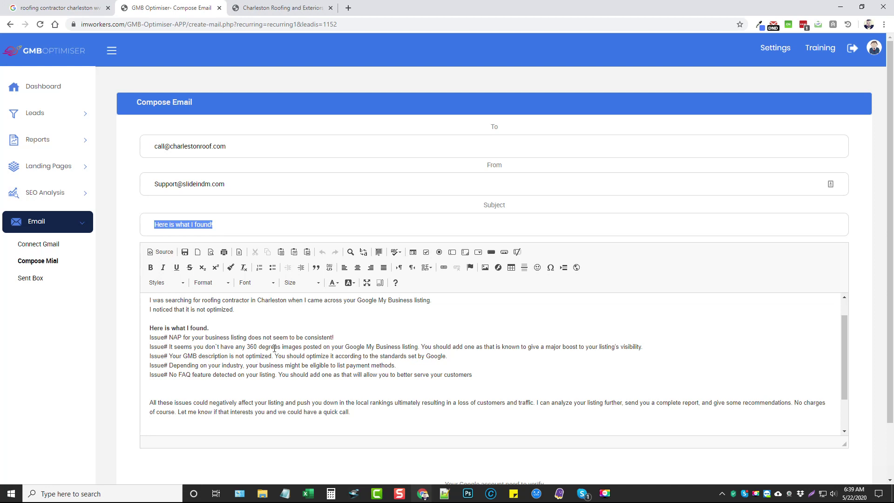
pyautogui.scroll(-1, 279, 363)
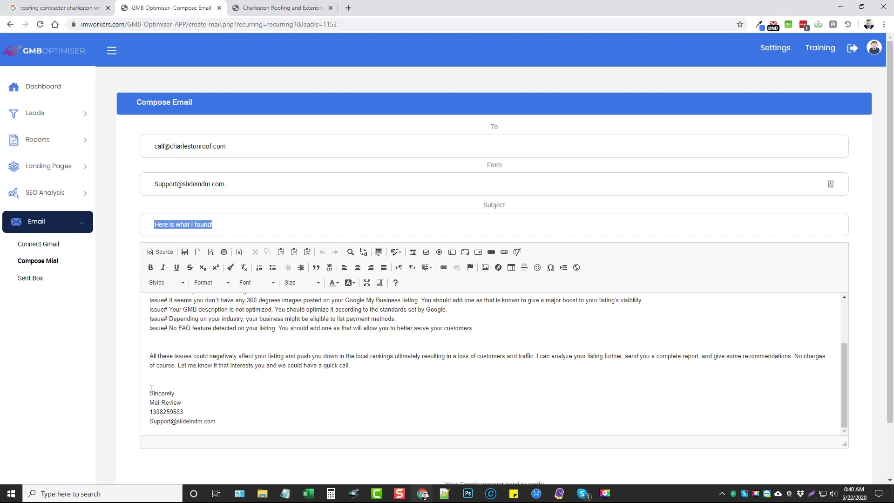
pyautogui.moveTo(150, 389)
pyautogui.mouseDown()
pyautogui.moveTo(199, 413)
pyautogui.moveTo(209, 407)
pyautogui.mouseUp()
pyautogui.click(189, 402)
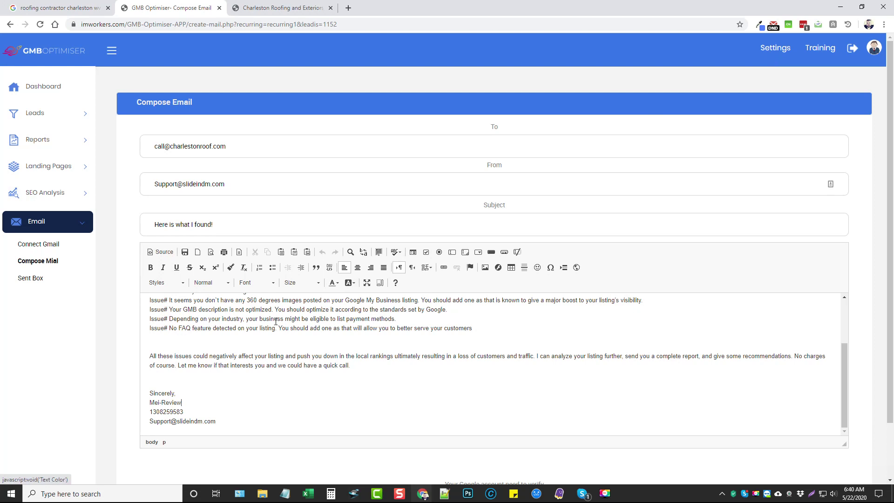
# Step: Scroll through the outreach message body, then return to the dashboard overview
pyautogui.scroll(3, 332, 366)
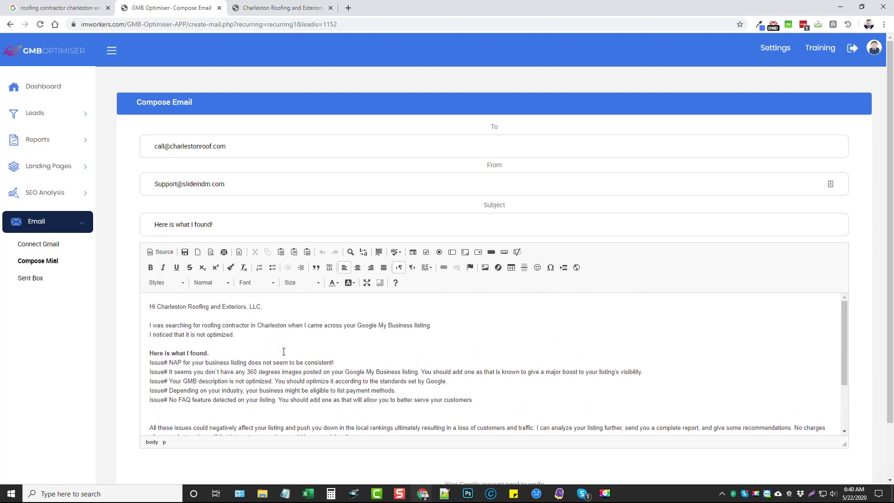
pyautogui.scroll(-3, 302, 345)
pyautogui.scroll(-2, 137, 359)
pyautogui.scroll(2, 137, 359)
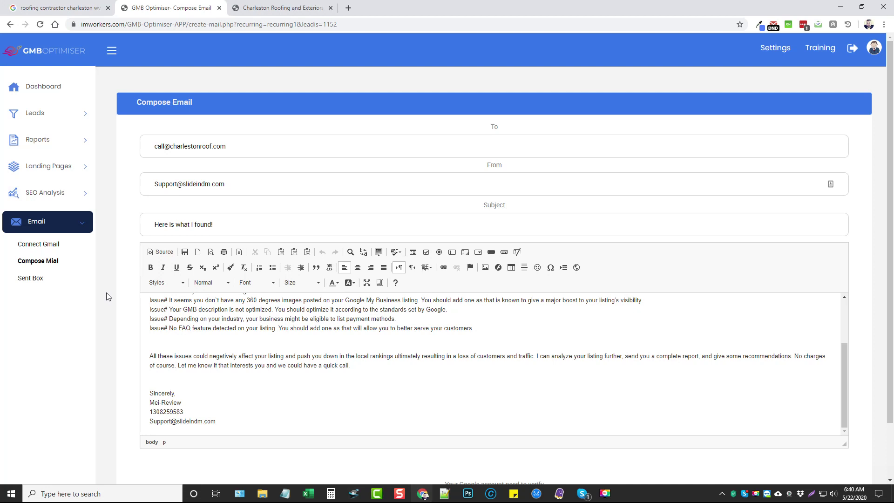
pyautogui.scroll(2, 226, 337)
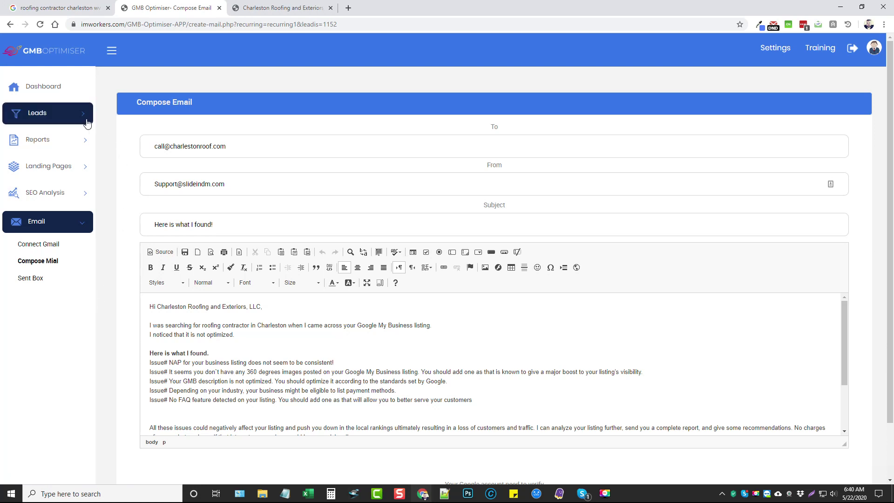
pyautogui.click(43, 87)
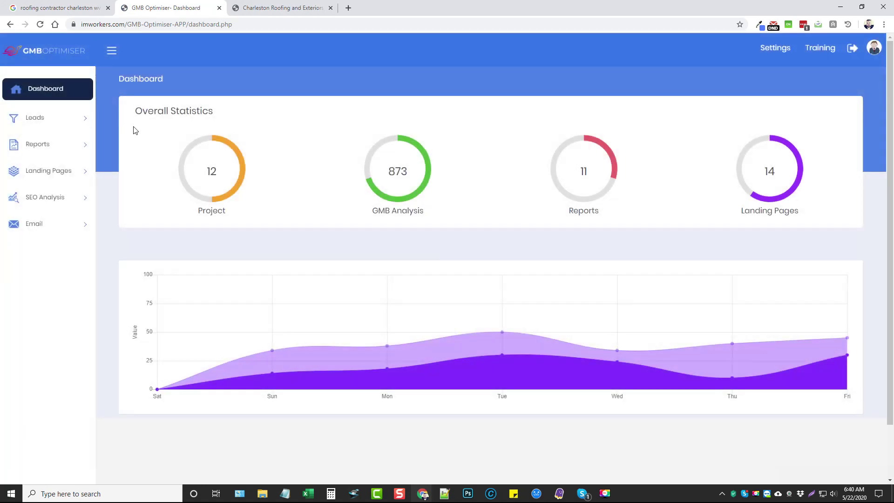